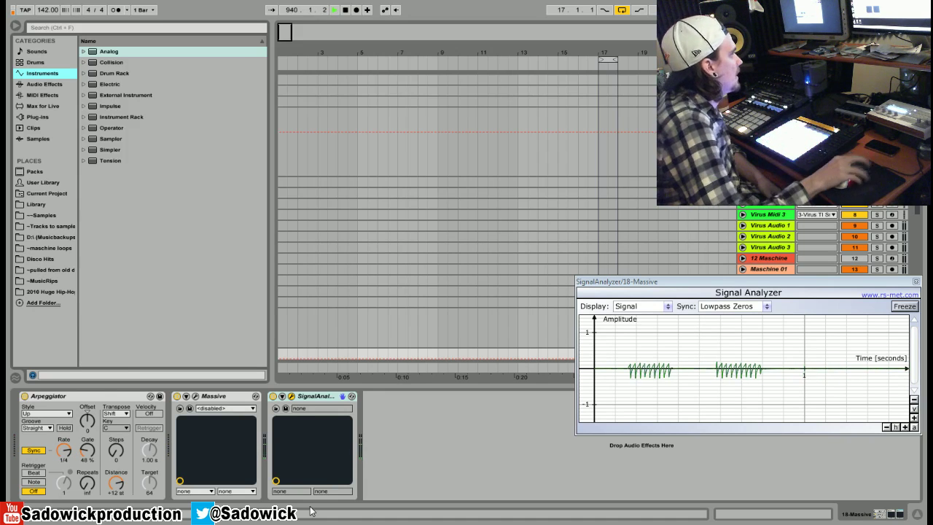
Open the Massive editor and load the Basic > Sin-Triangle wavetable into OSC1
click(195, 396)
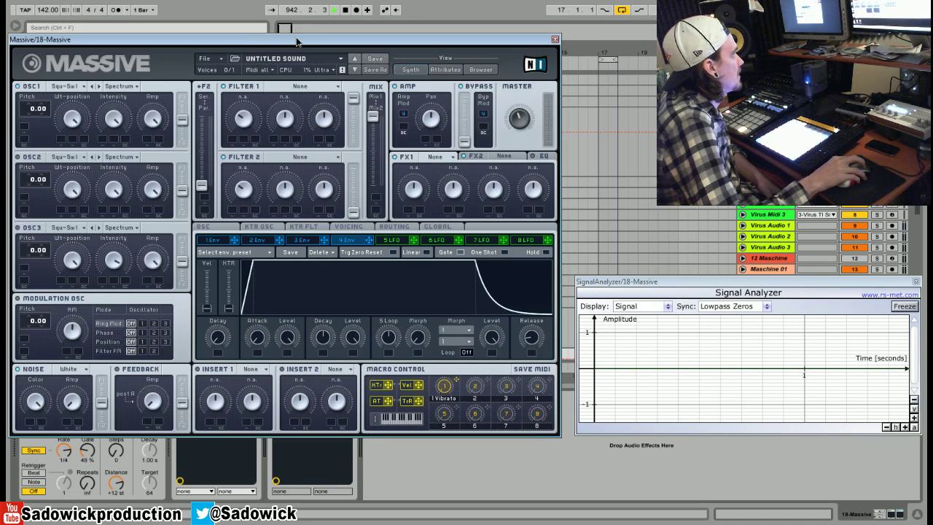
drag(296, 36, 303, 42)
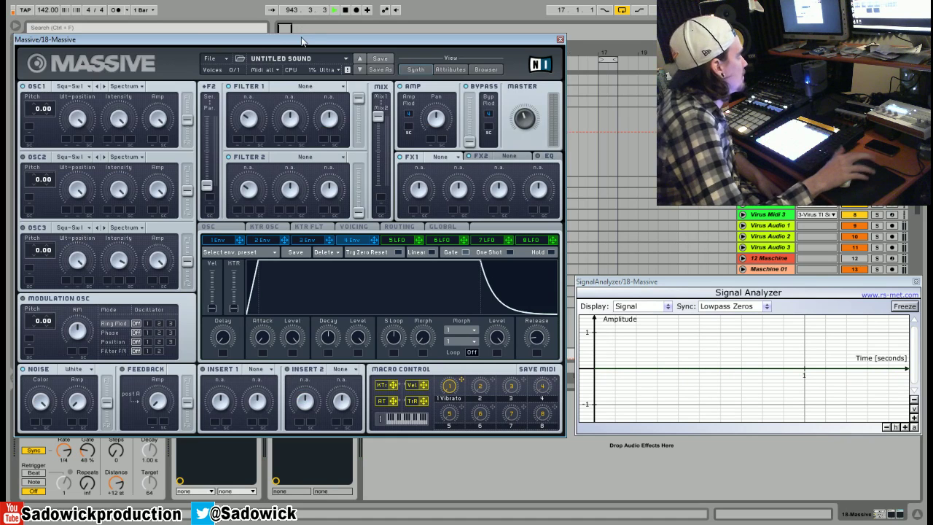
click(77, 86)
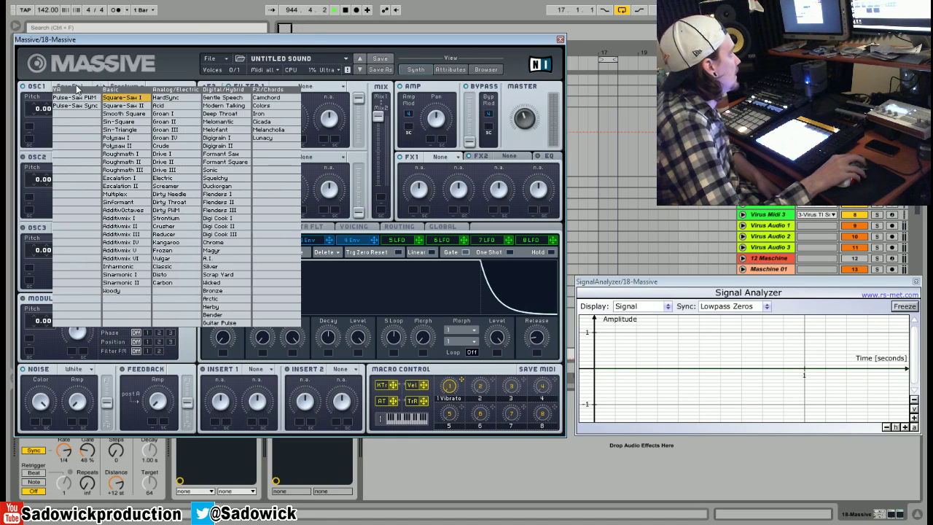
click(135, 133)
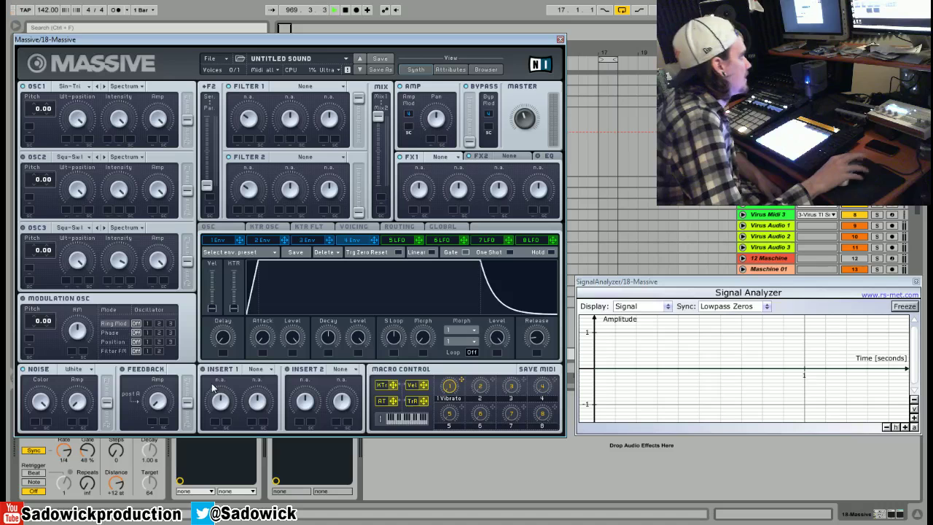
Route envelope 1 to OSC1's pitch with a modulation amount of 64
click(227, 241)
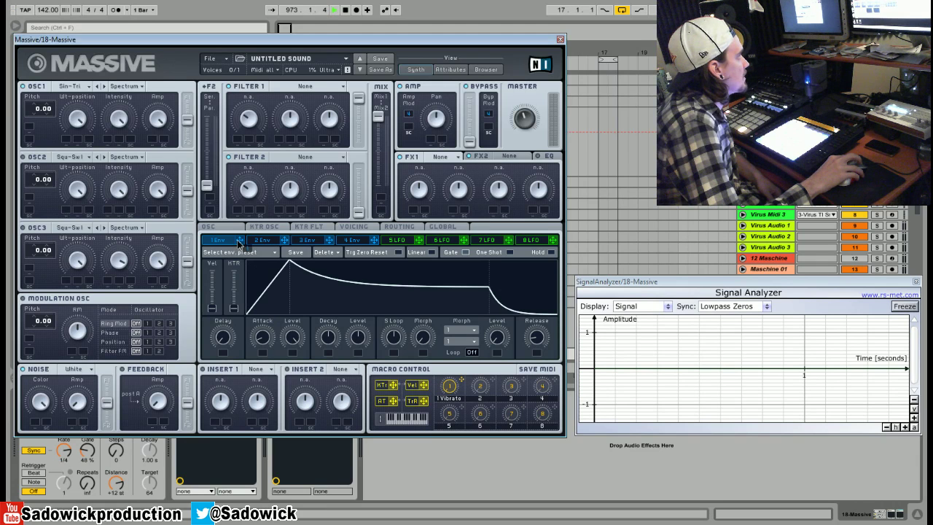
drag(241, 239, 28, 128)
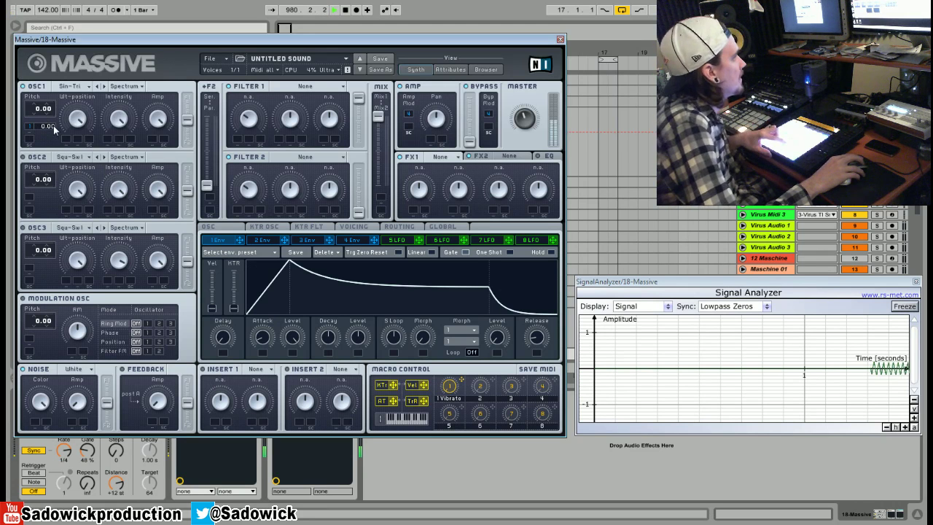
drag(43, 132, 37, 125)
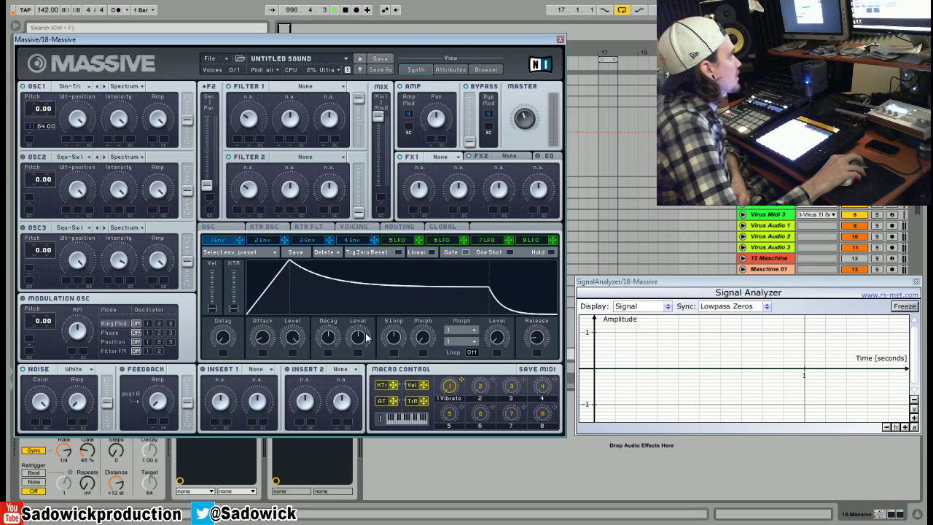
Turn envelope 1's attack down to zero and set a short, quickly falling decay
drag(292, 342, 329, 346)
drag(262, 337, 279, 391)
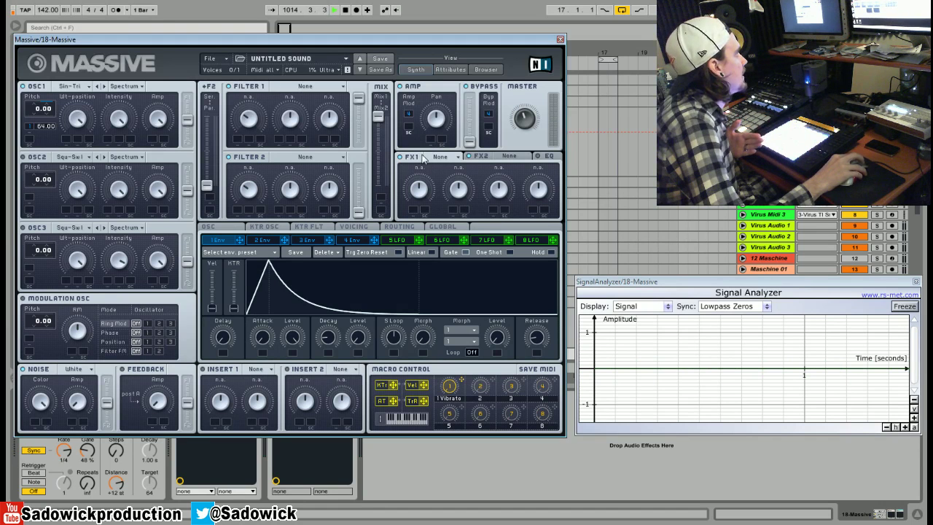
Load B Tube into the first FX slot with the drive turned low
click(443, 158)
click(463, 273)
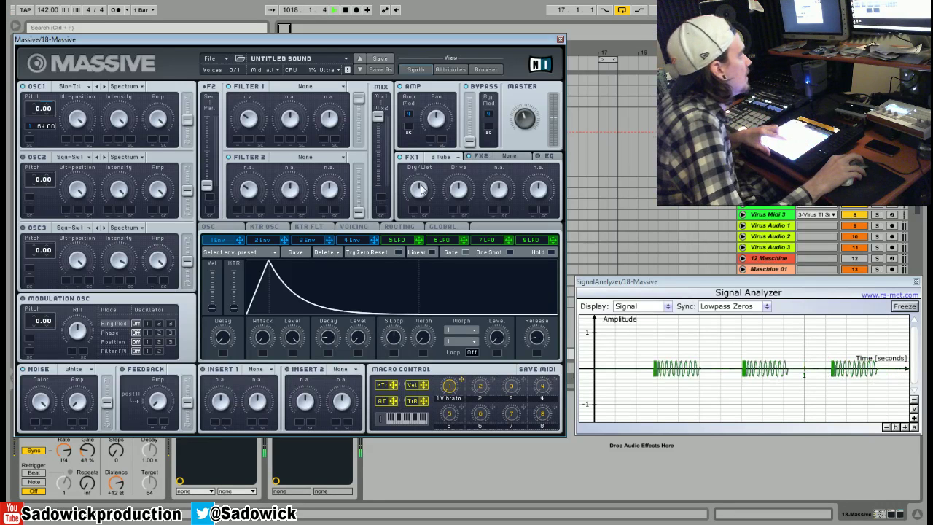
drag(453, 197, 456, 217)
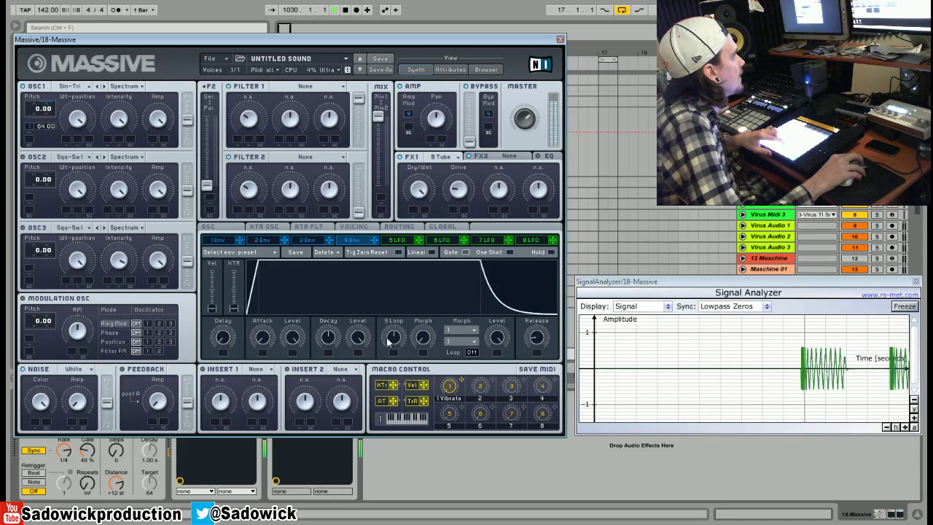
Shorten envelope 4's release and adjust the arpeggiator's gate length
drag(329, 342, 330, 352)
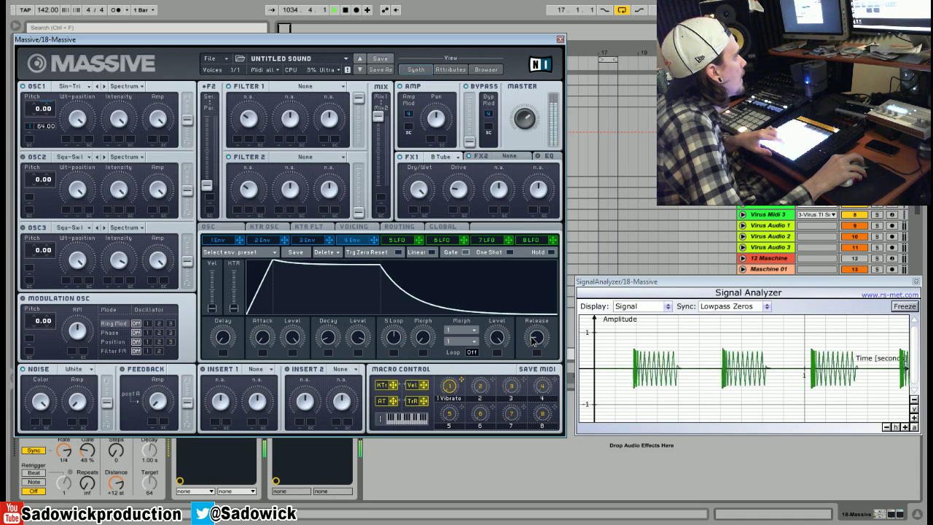
drag(88, 451, 87, 463)
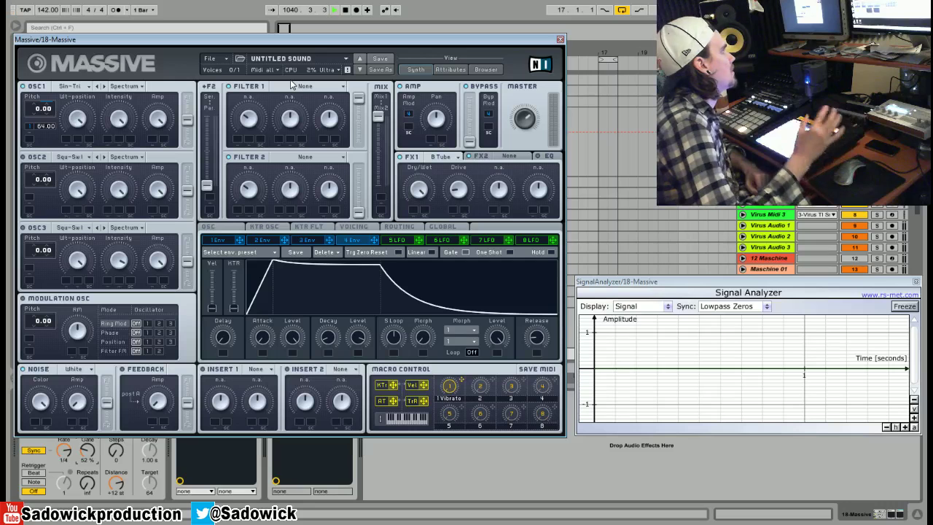
Switch filter 1 to Lowpass 4 and adjust its cutoff for a punchier kick
click(219, 240)
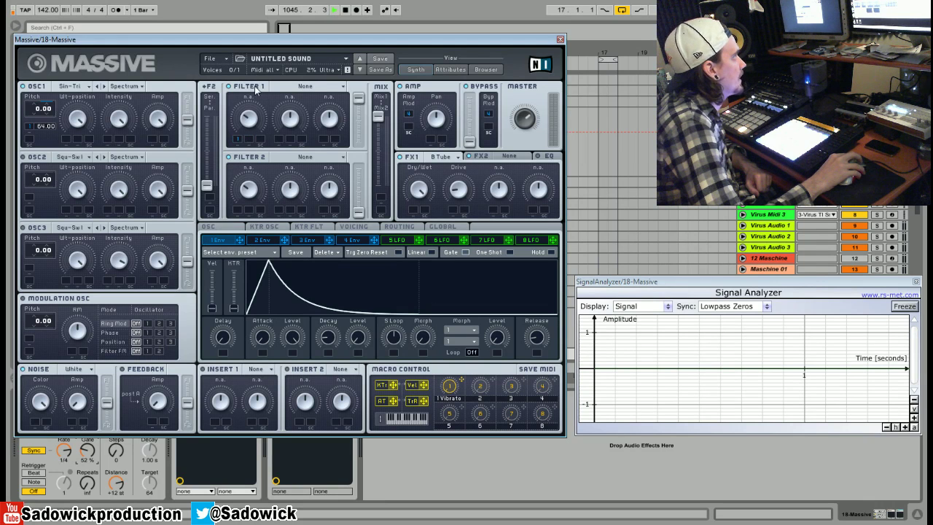
click(298, 86)
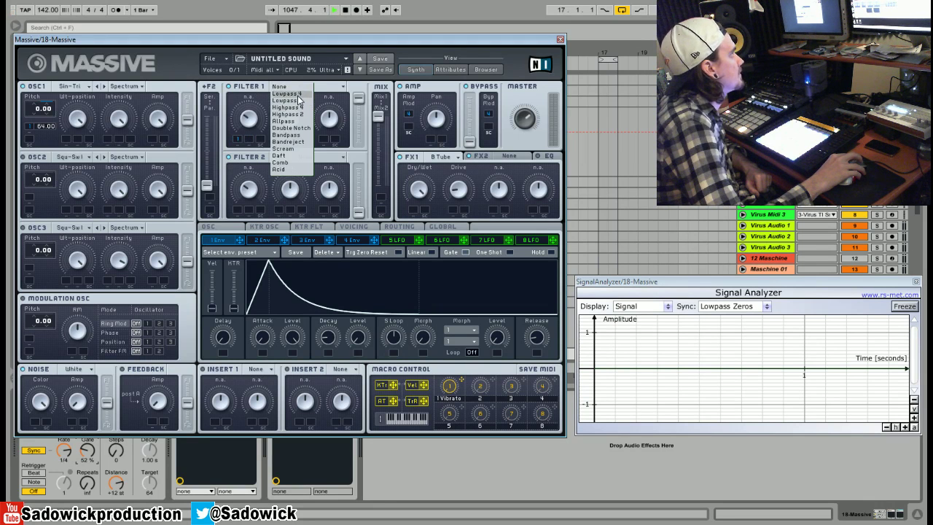
click(297, 96)
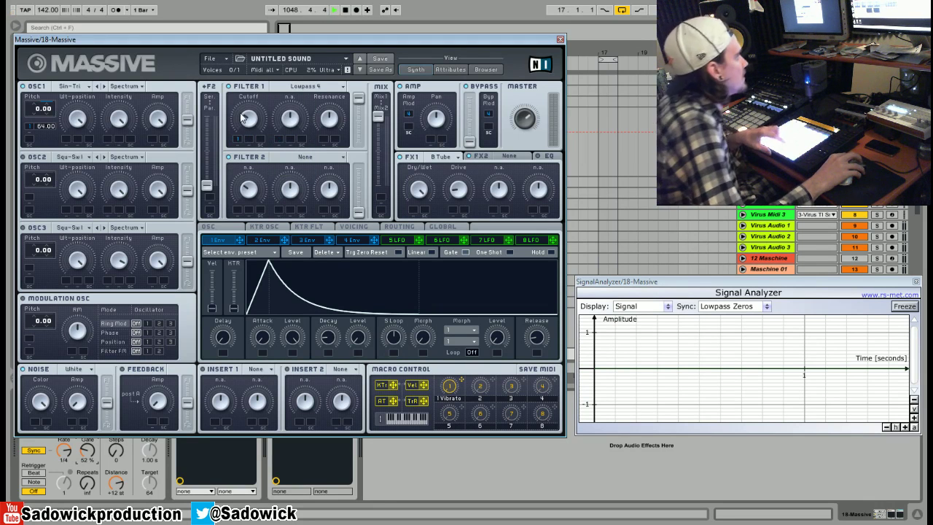
drag(250, 104, 254, 72)
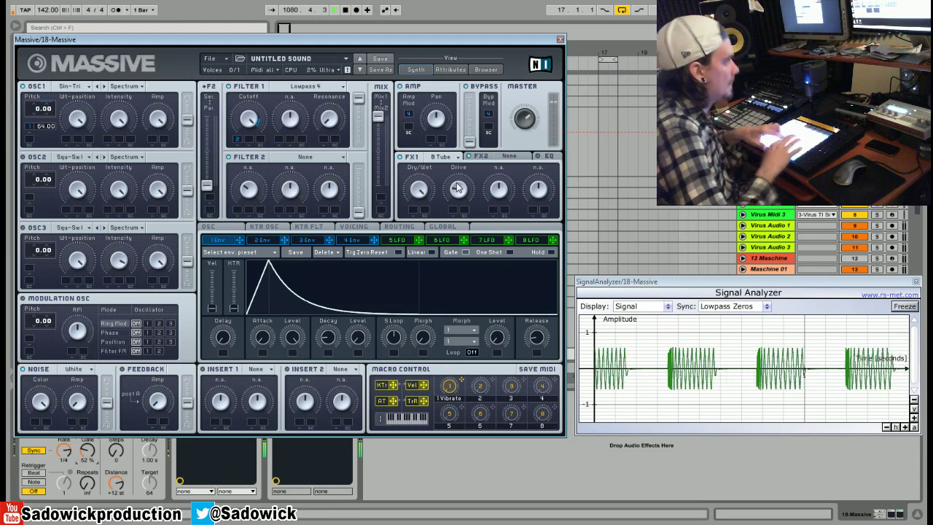
Show the EQ section and turn envelope 4's release up for a longer tail
click(545, 158)
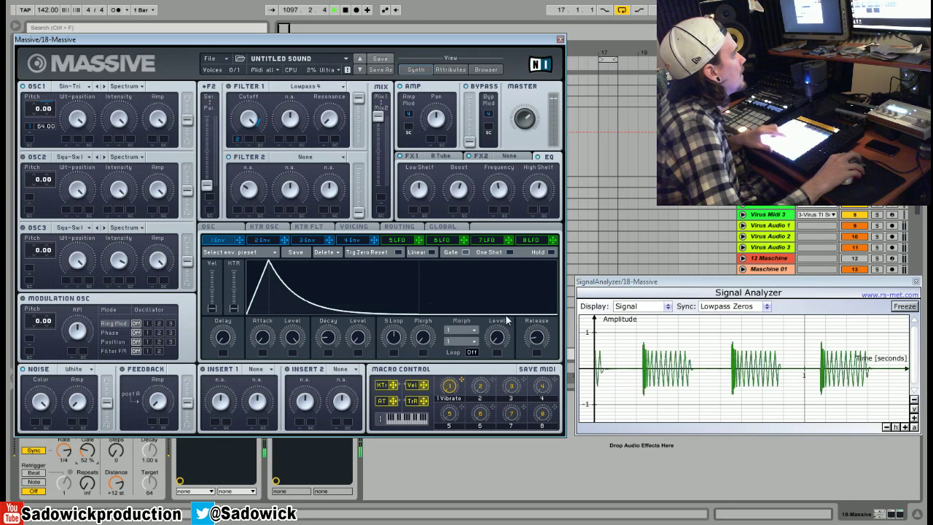
click(354, 240)
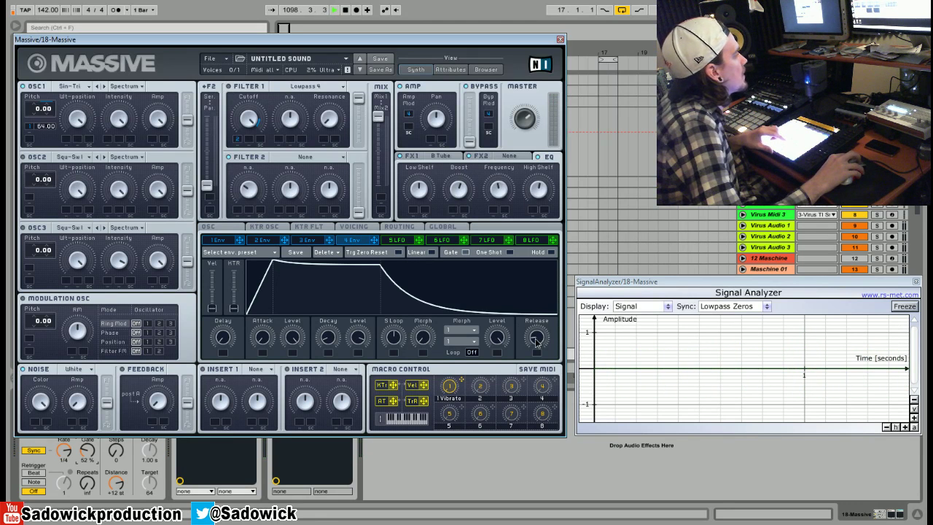
drag(535, 342, 535, 341)
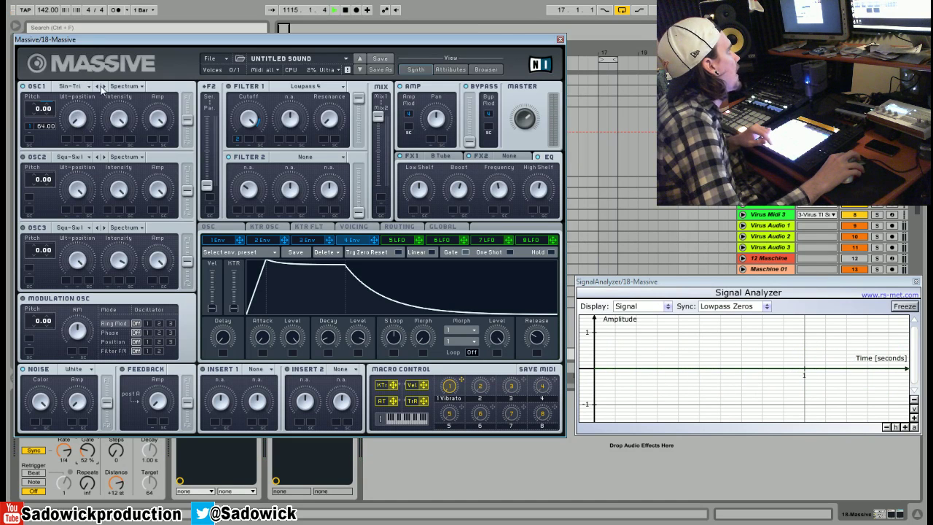
click(77, 87)
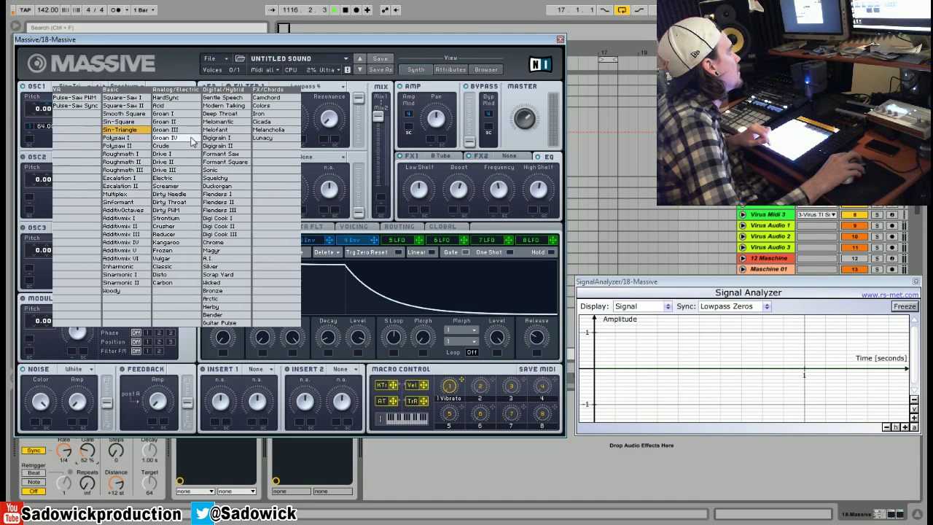
click(177, 244)
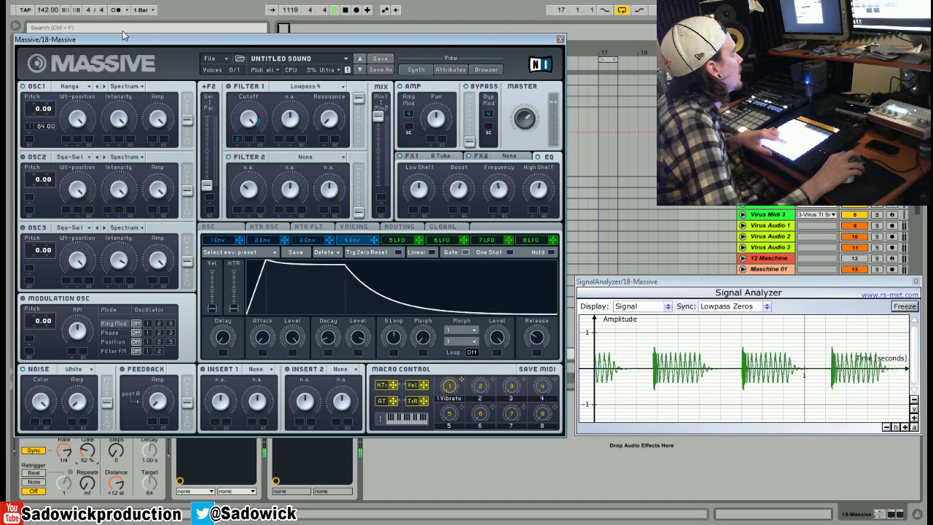
click(92, 89)
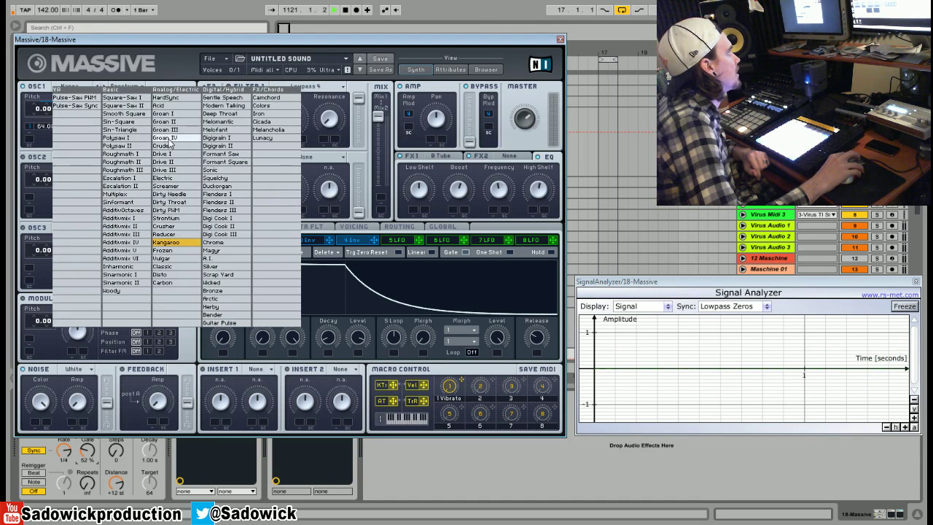
click(131, 131)
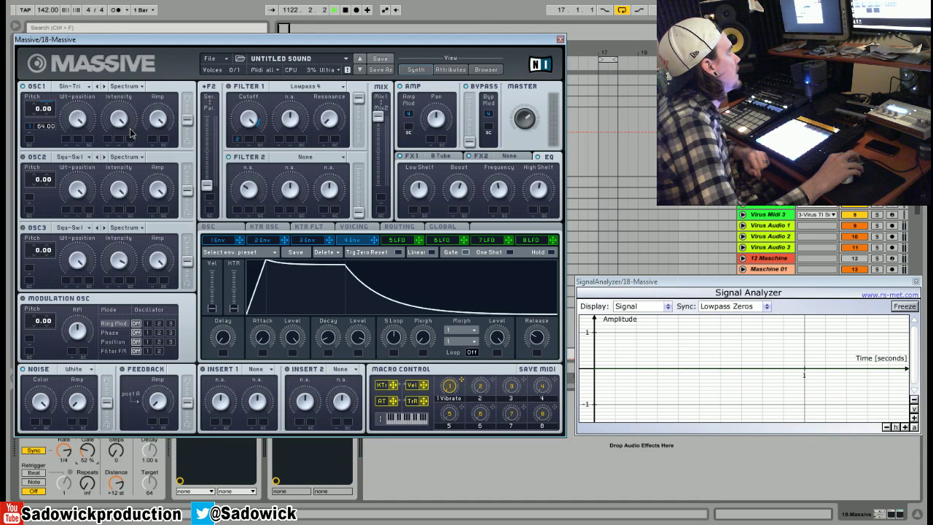
click(83, 88)
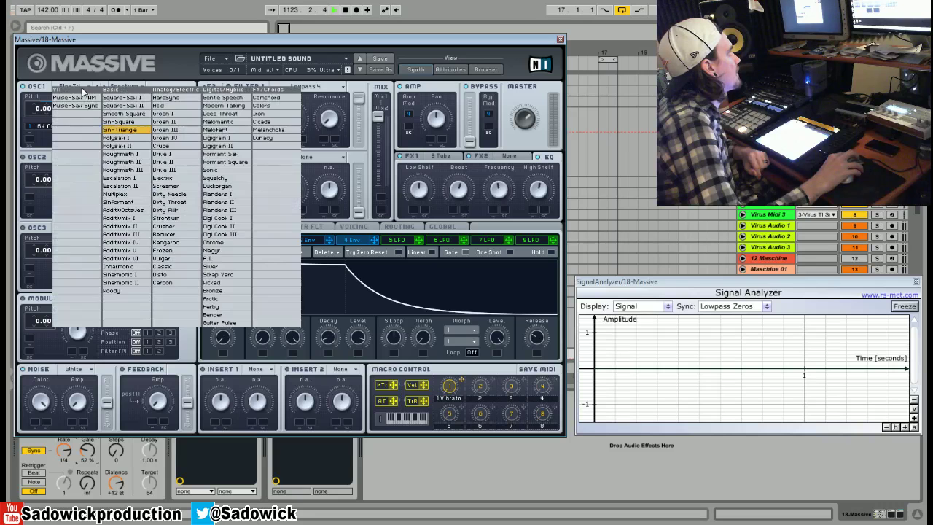
click(78, 88)
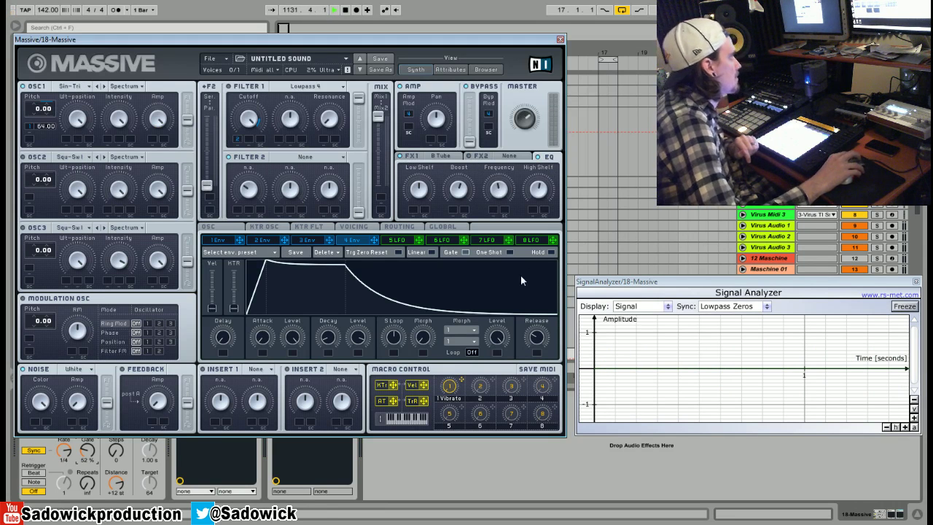
Retune envelope 1's decay and nudge its attack up slightly for a sharp, short pitch drop
click(217, 242)
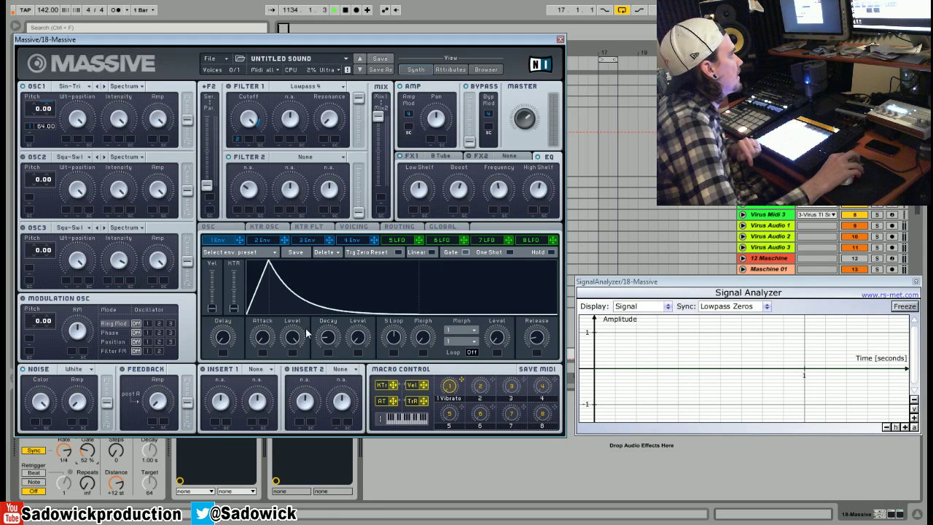
drag(332, 343, 345, 402)
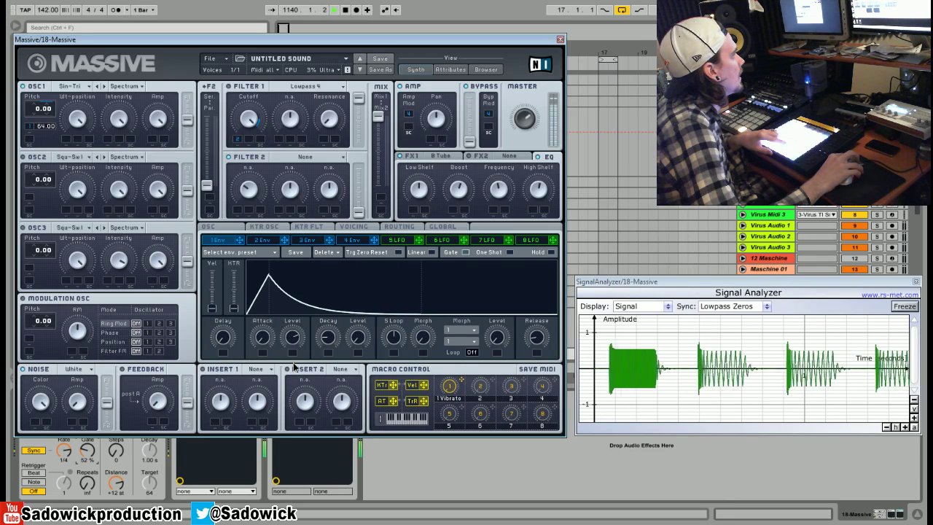
drag(263, 346, 260, 399)
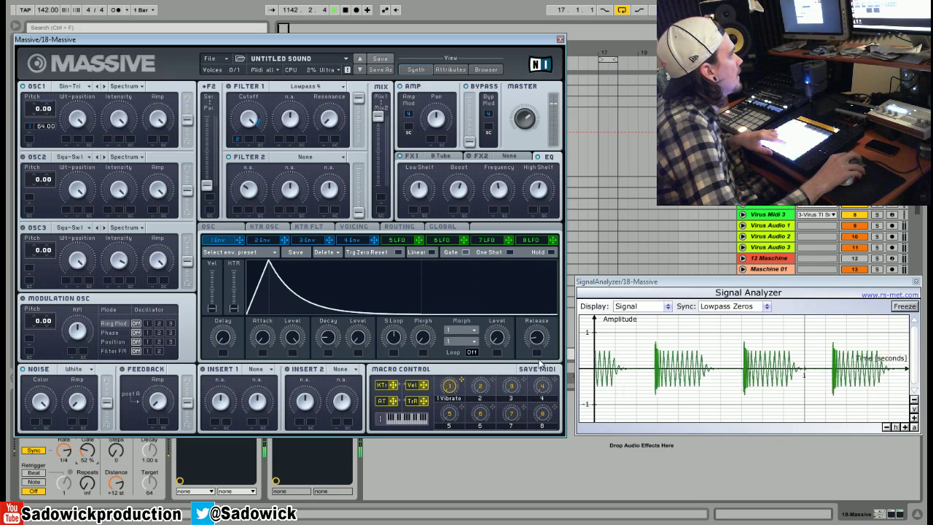